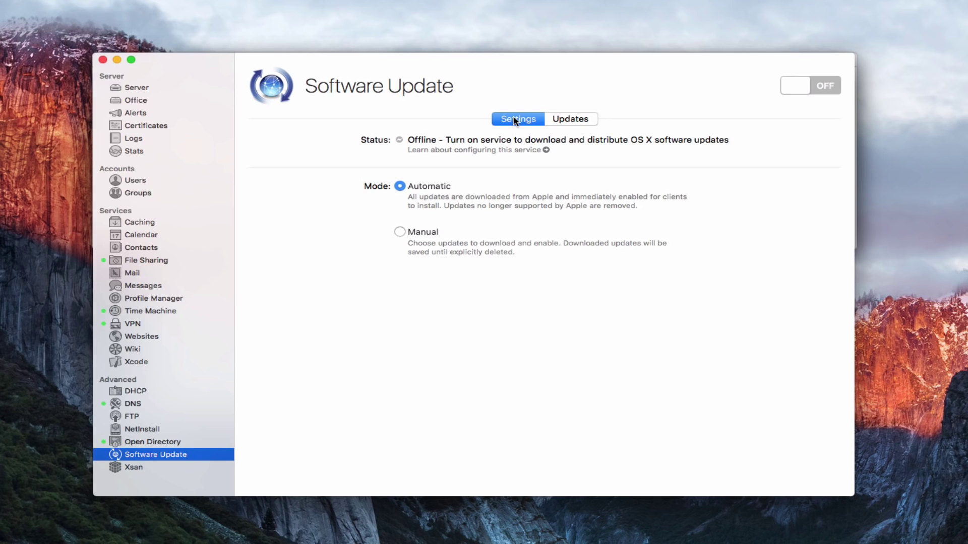
click(572, 120)
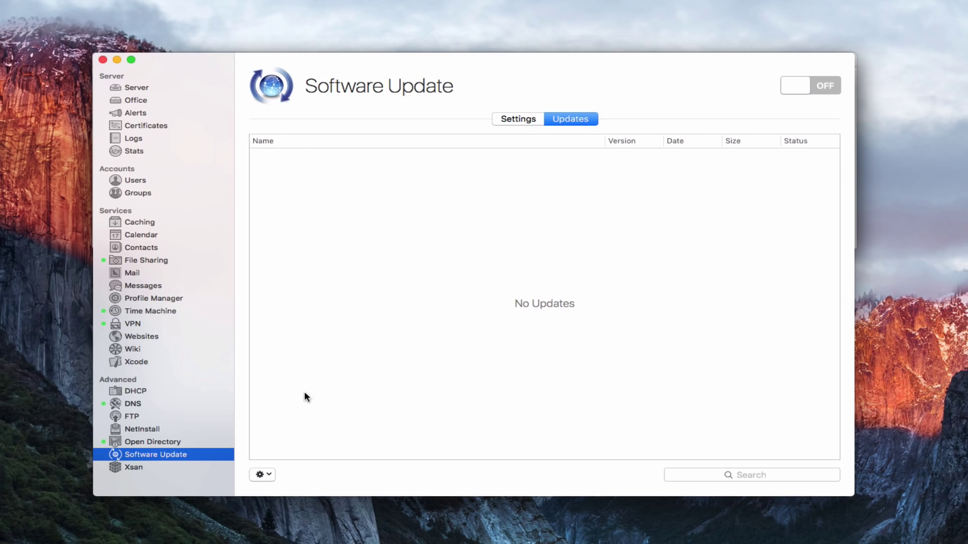
click(517, 121)
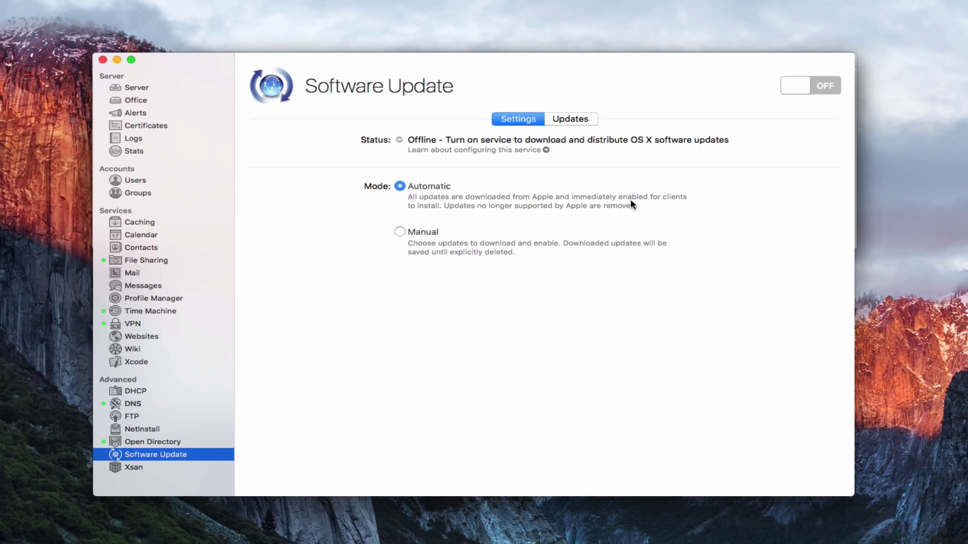
Set Software Update to Manual mode and switch the service ON
click(400, 231)
click(831, 84)
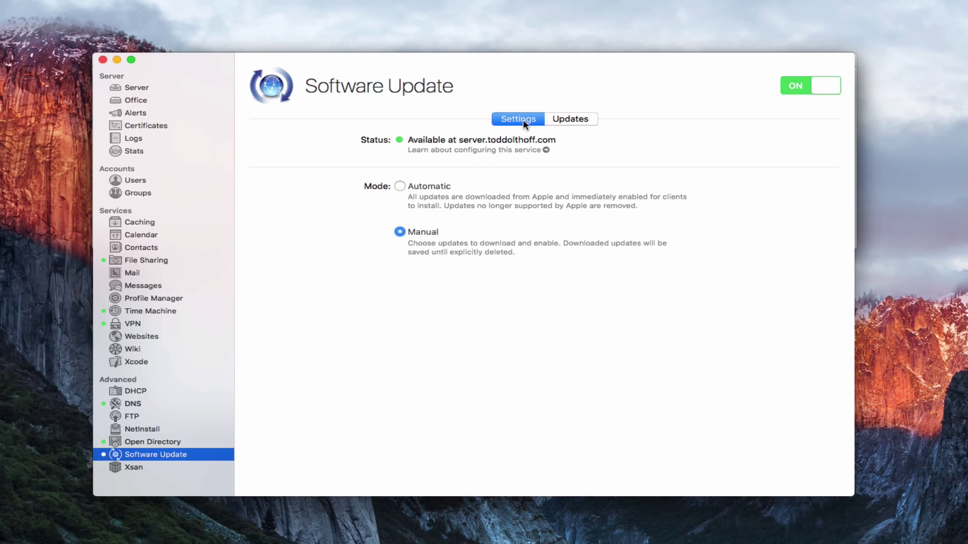
Show the Updates list and check the gear action menu, then dismiss it
click(574, 117)
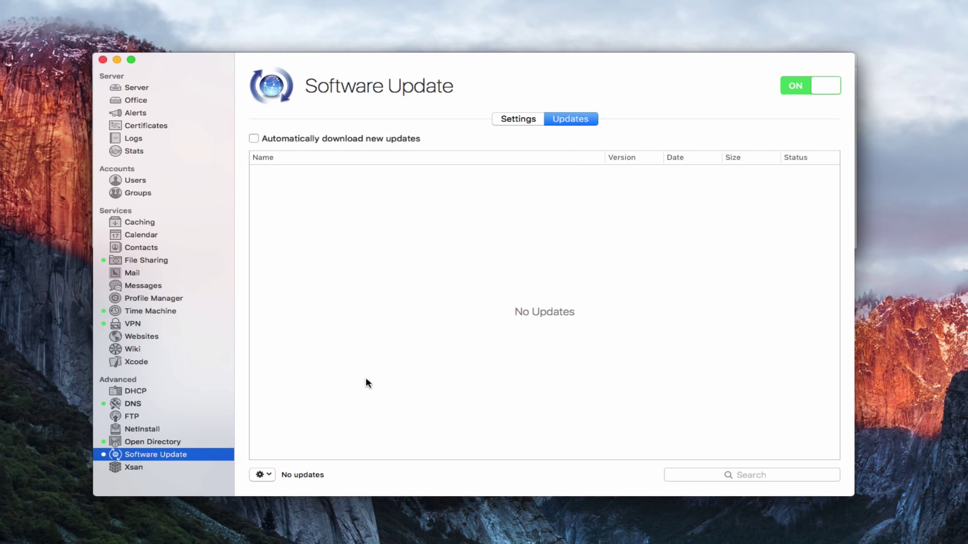
click(266, 475)
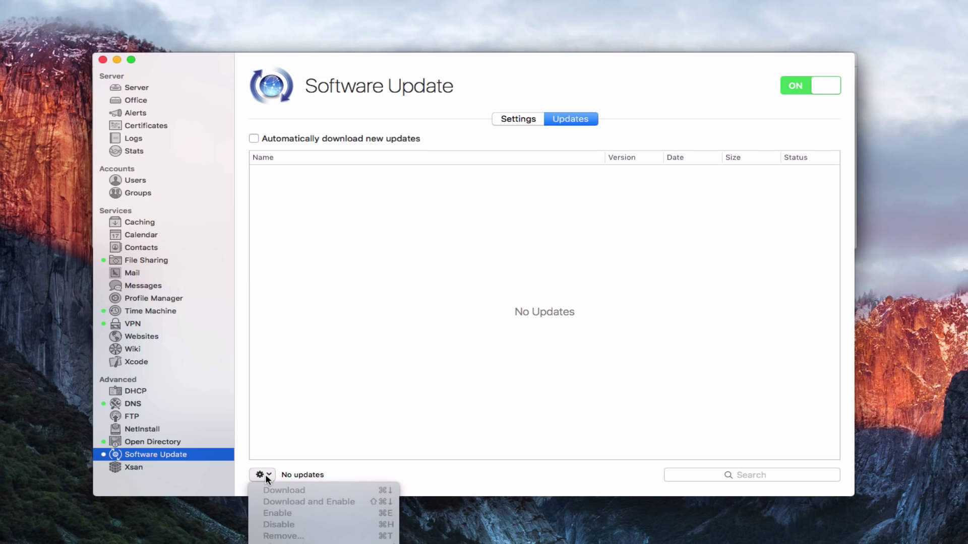
key(Escape)
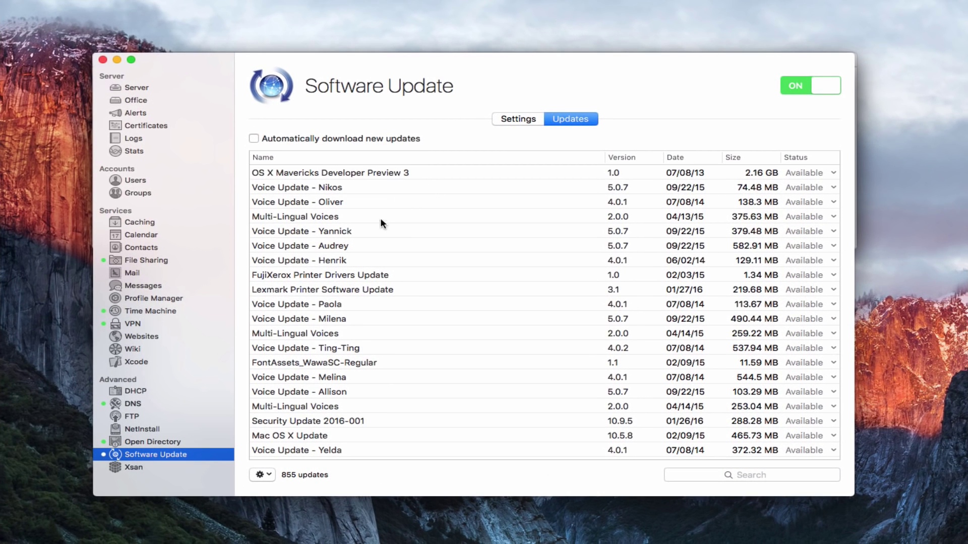
Scroll down and back up through the 855 loaded updates
scroll(423, 408, down, 3)
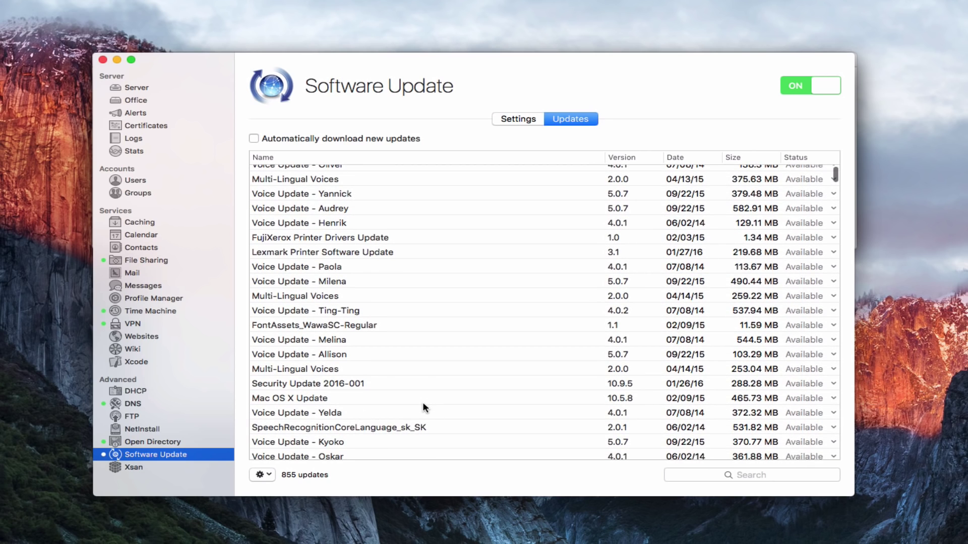
scroll(403, 231, up, 1)
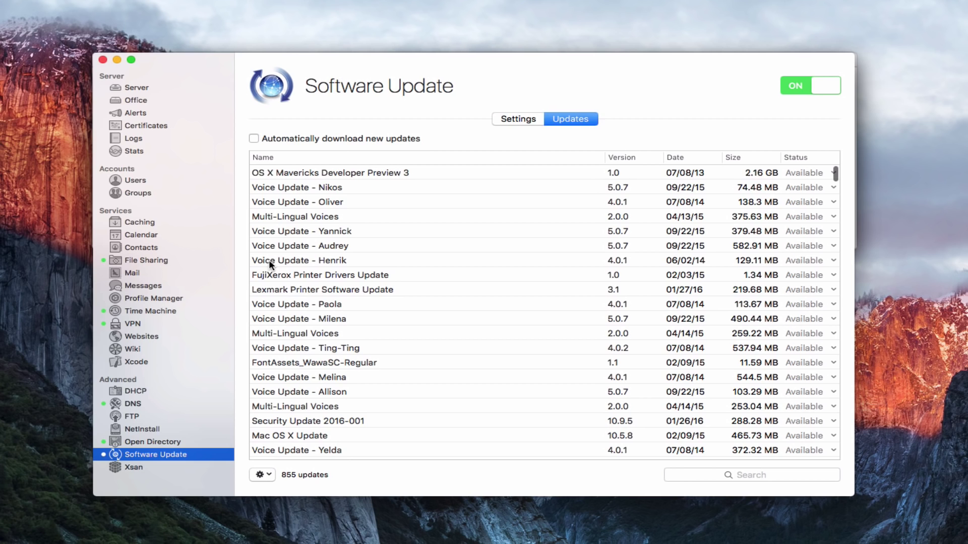
scroll(352, 422, down, 10)
scroll(352, 423, up, 10)
Sort the updates by name, version, then date newest first, and scroll the results
click(517, 159)
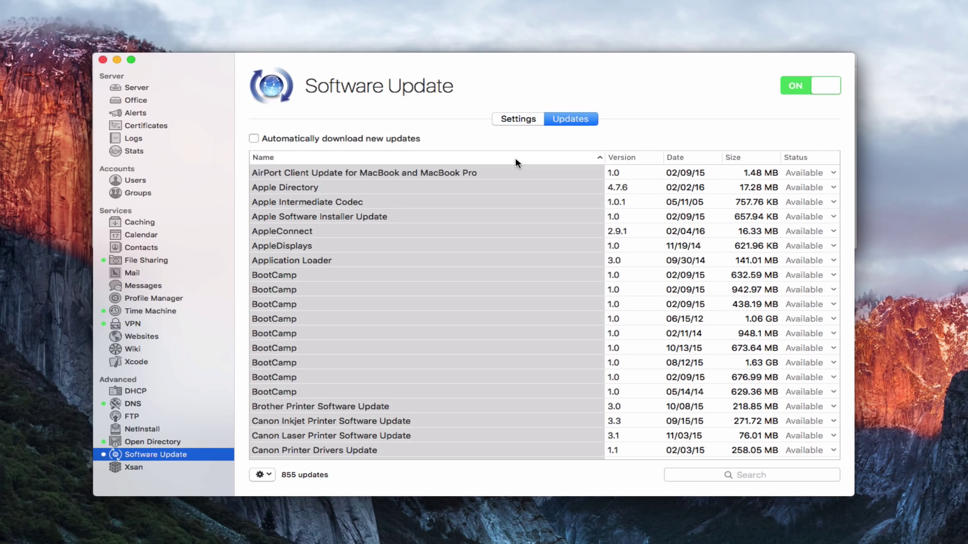
click(515, 159)
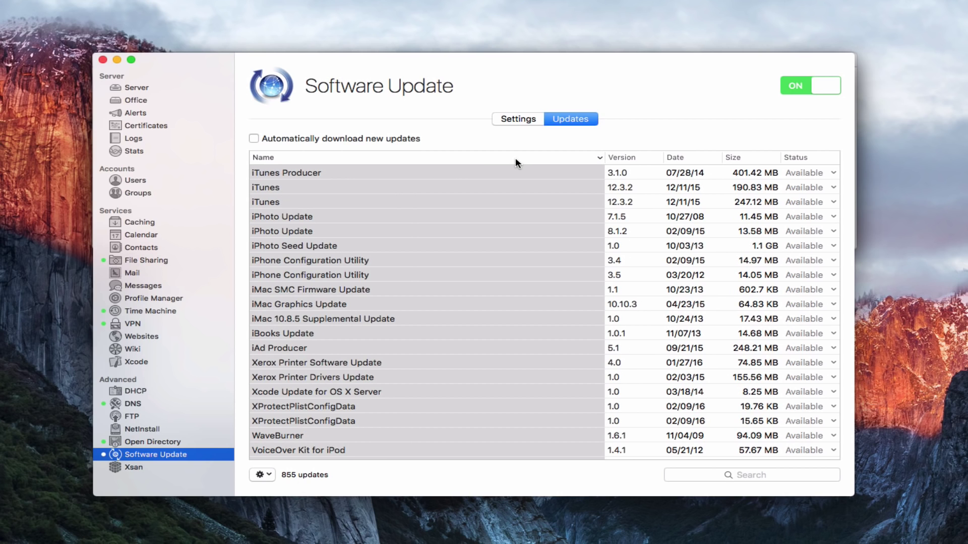
click(515, 158)
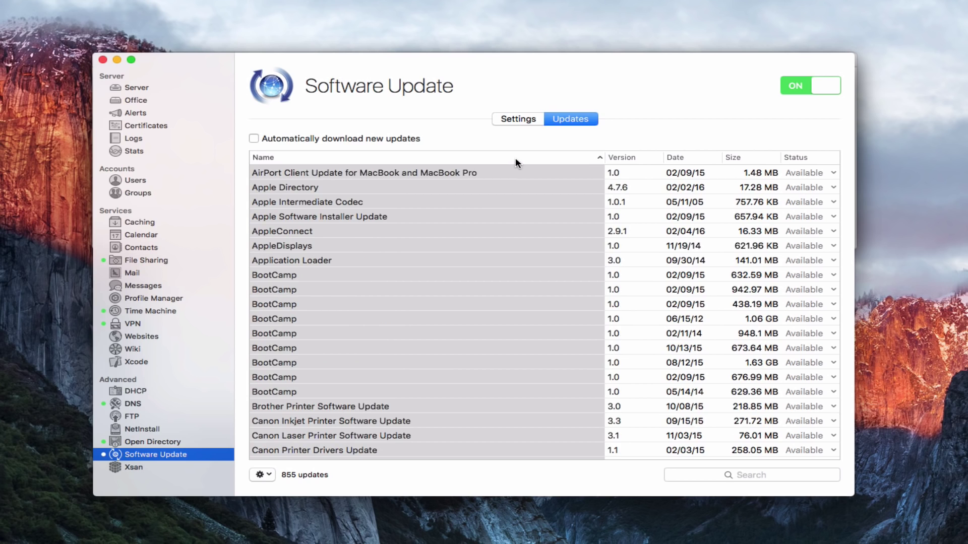
click(636, 157)
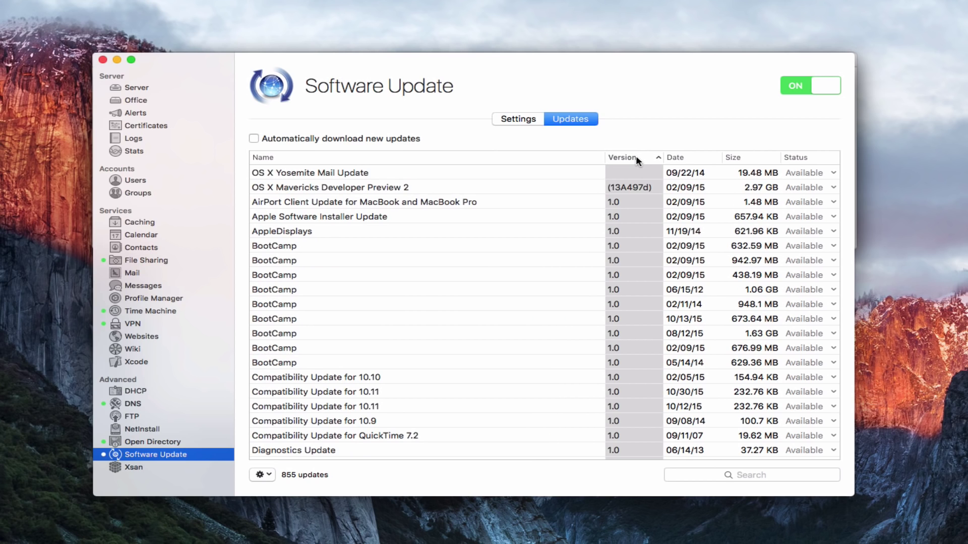
click(689, 158)
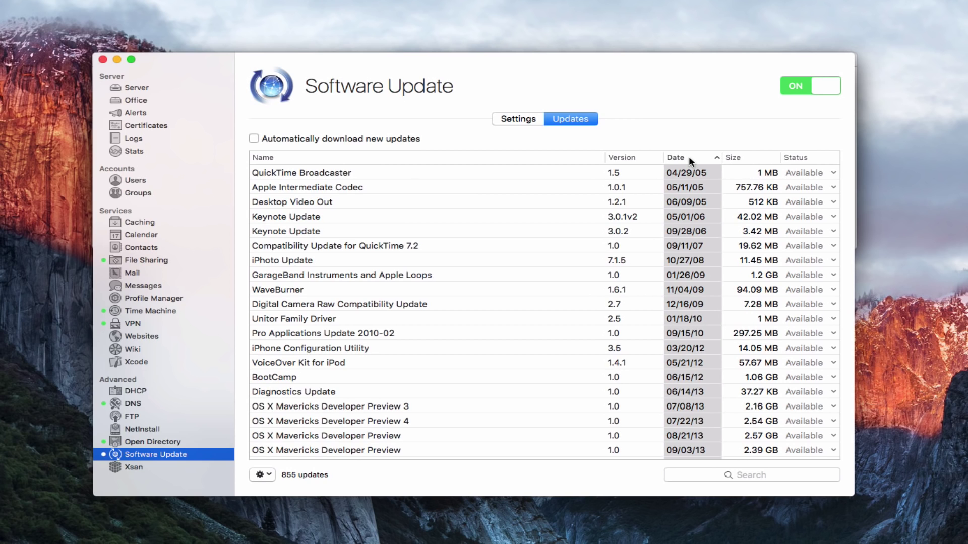
click(689, 158)
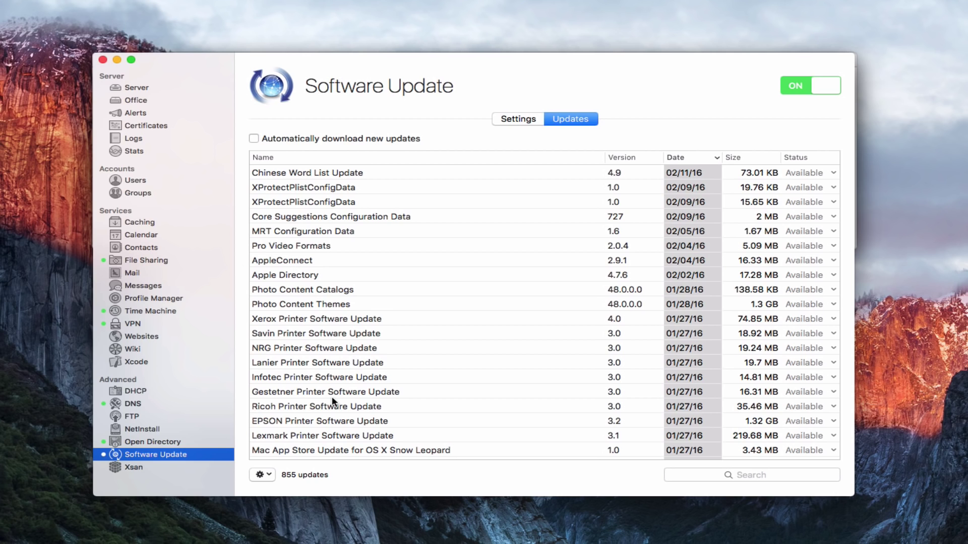
scroll(333, 401, down, 5)
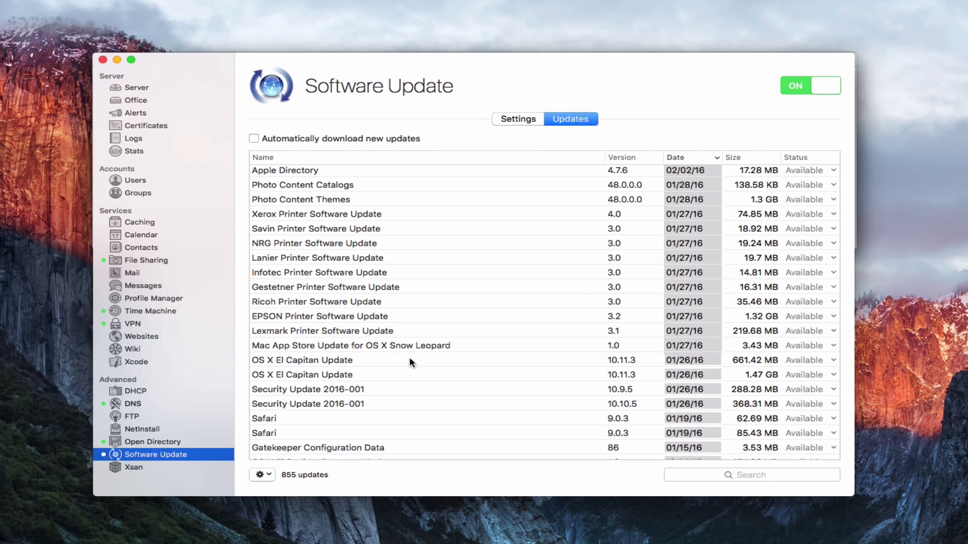
scroll(410, 356, up, 1)
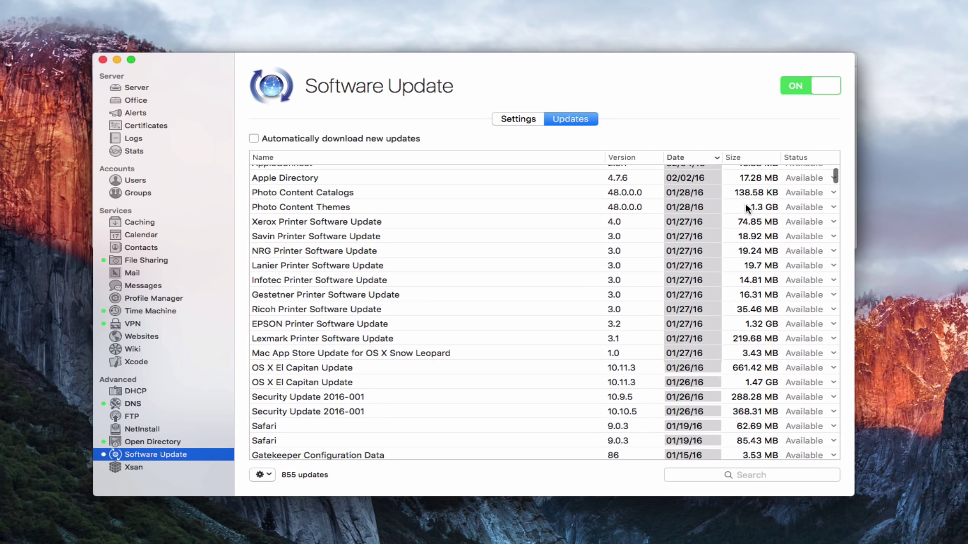
scroll(749, 294, up, 4)
scroll(748, 297, down, 5)
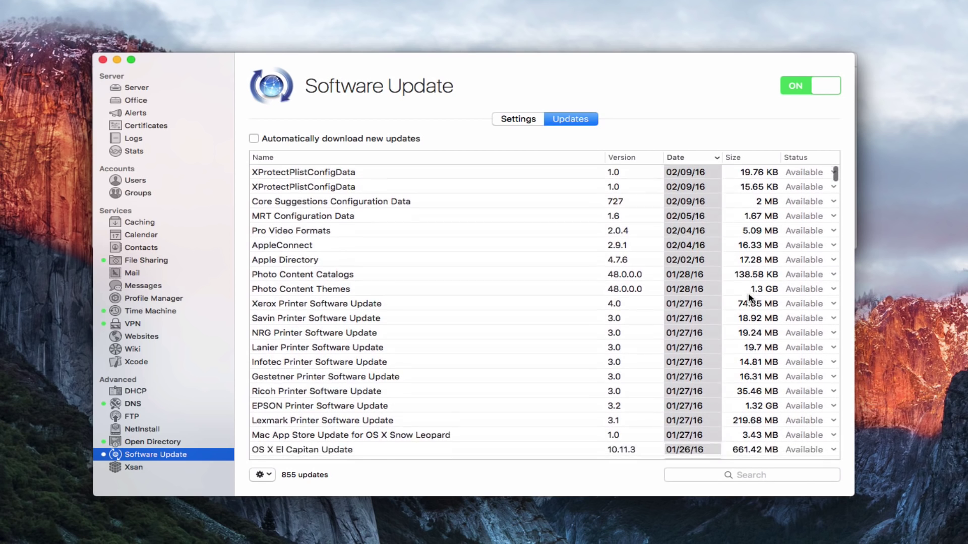
scroll(748, 252, up, 5)
Sort updates by size, largest first, with Developer Preview 5 (2.99 GB) on top
click(760, 157)
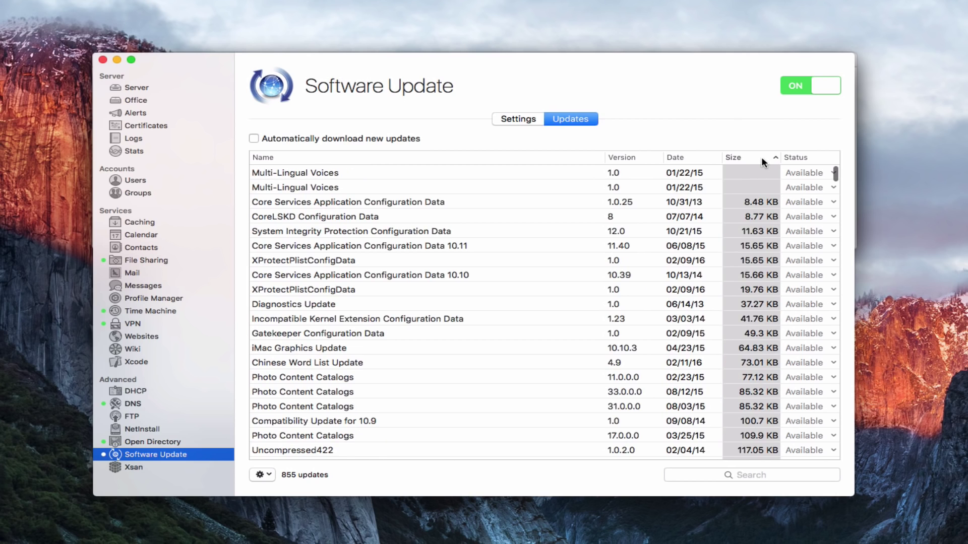
click(761, 157)
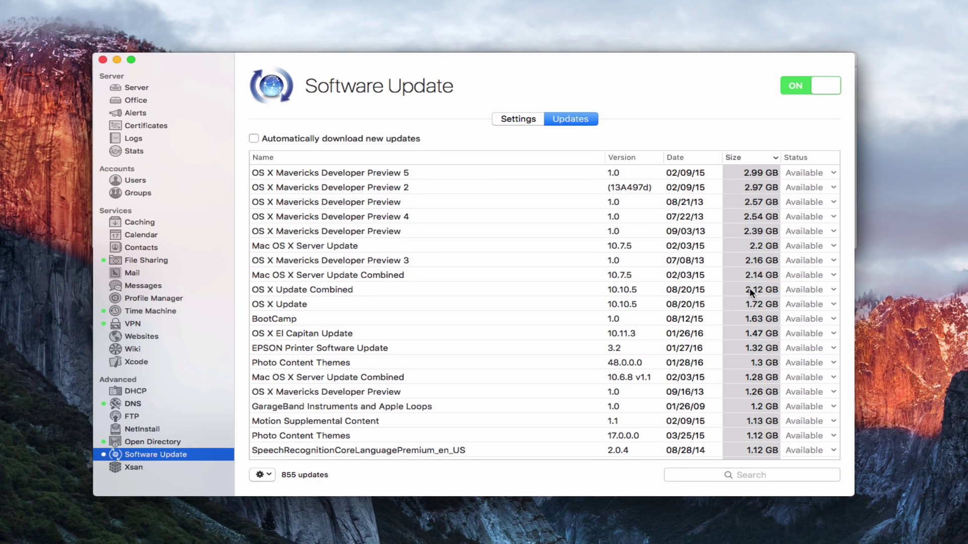
scroll(750, 292, down, 2)
scroll(750, 292, down, 2)
scroll(749, 292, up, 5)
click(831, 173)
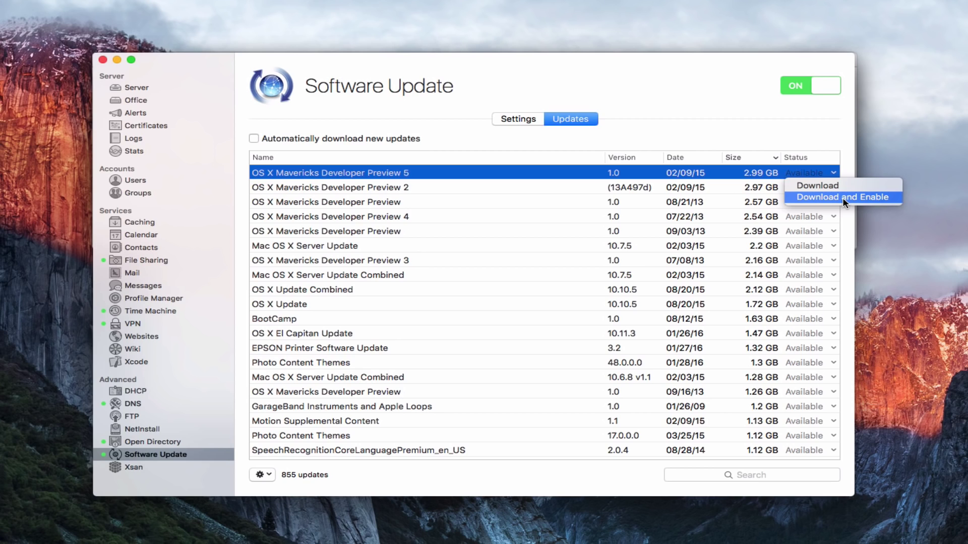
click(640, 144)
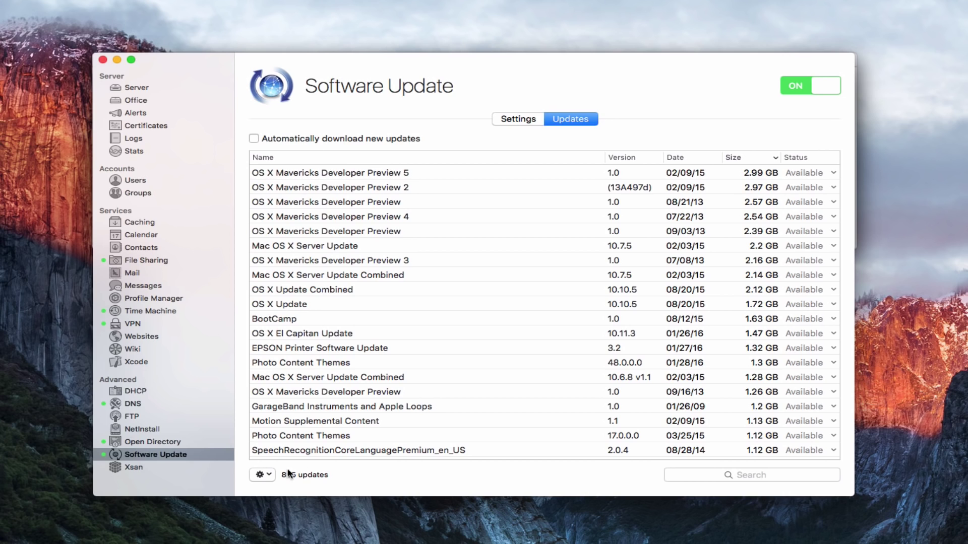
click(263, 475)
click(416, 473)
click(331, 173)
click(267, 473)
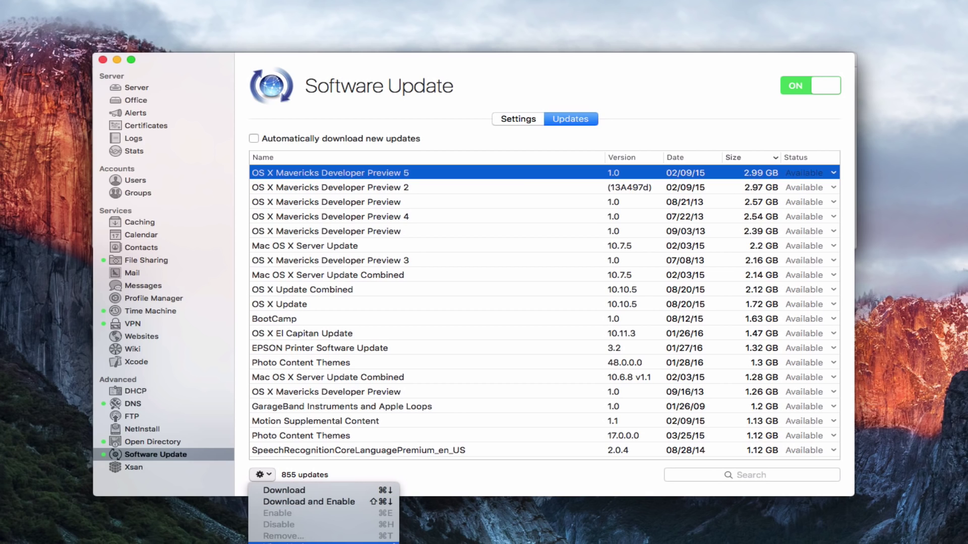
click(303, 543)
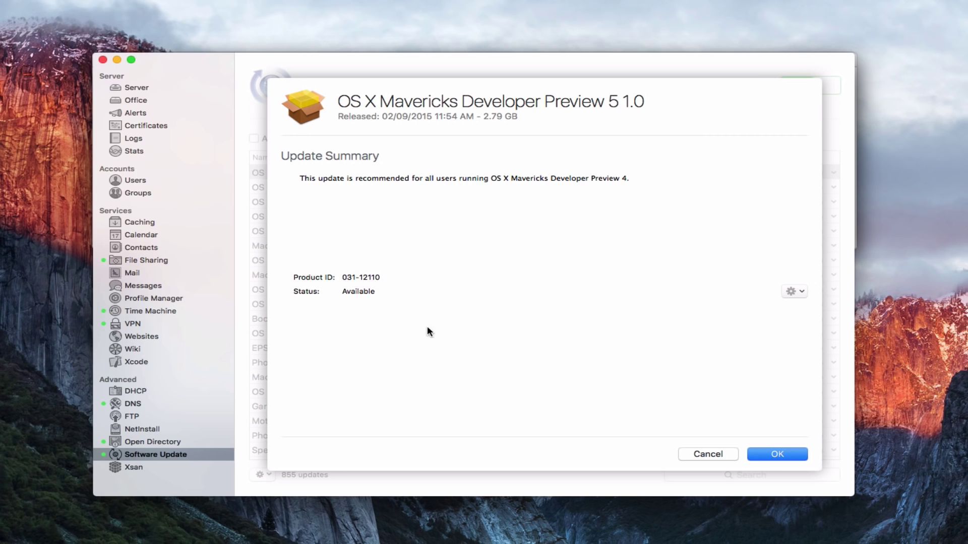
click(802, 292)
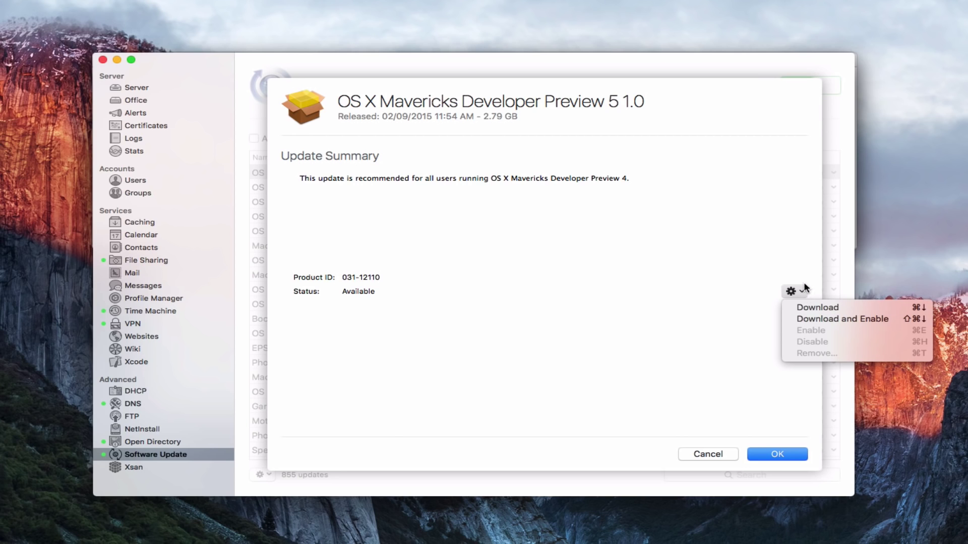
click(609, 331)
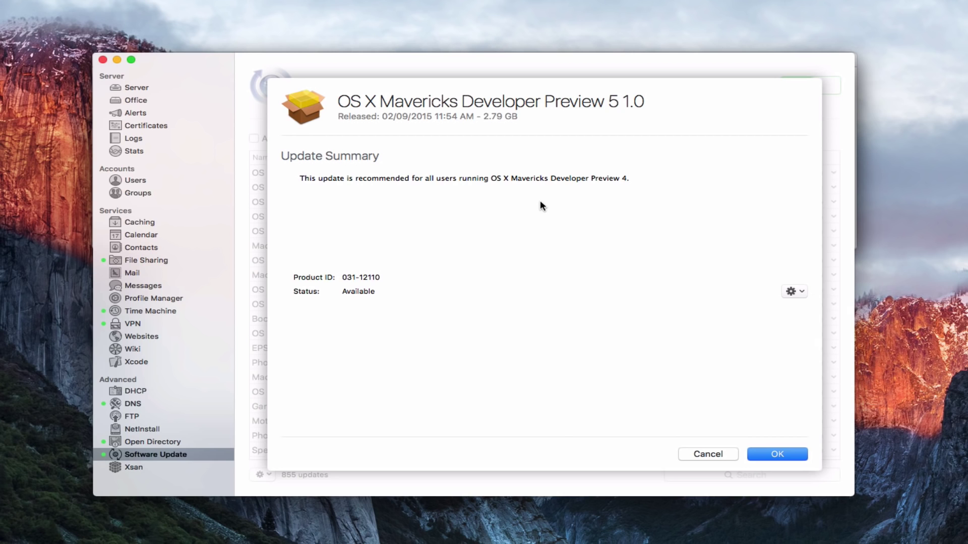
click(703, 454)
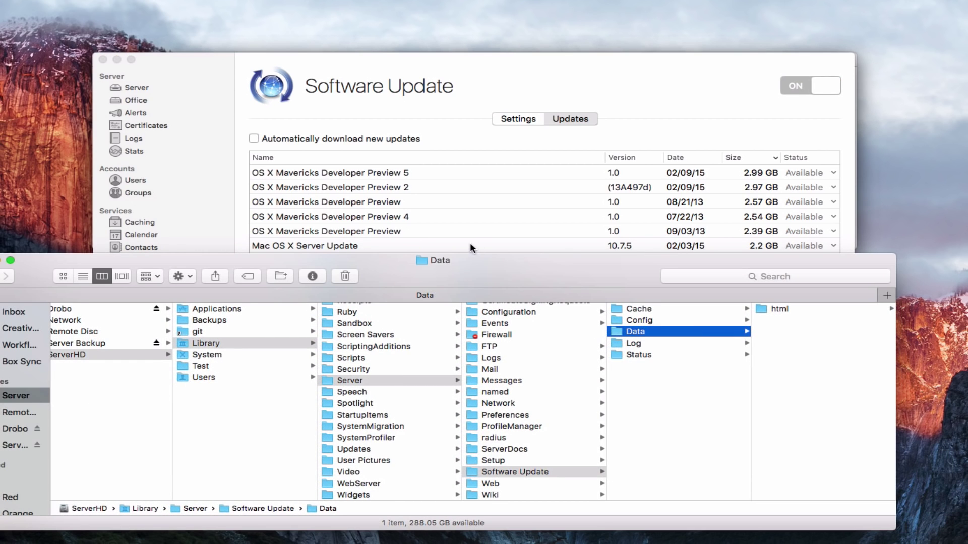
Move the Data folder Finder window higher on the screen
drag(484, 269, 502, 74)
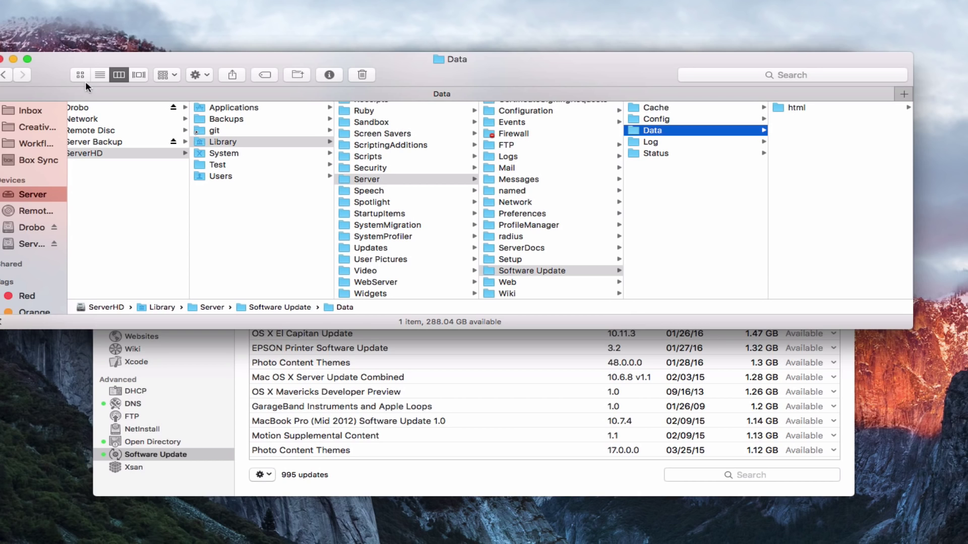
Minimize the Data folder window and bring the Software Update window to the front
click(13, 59)
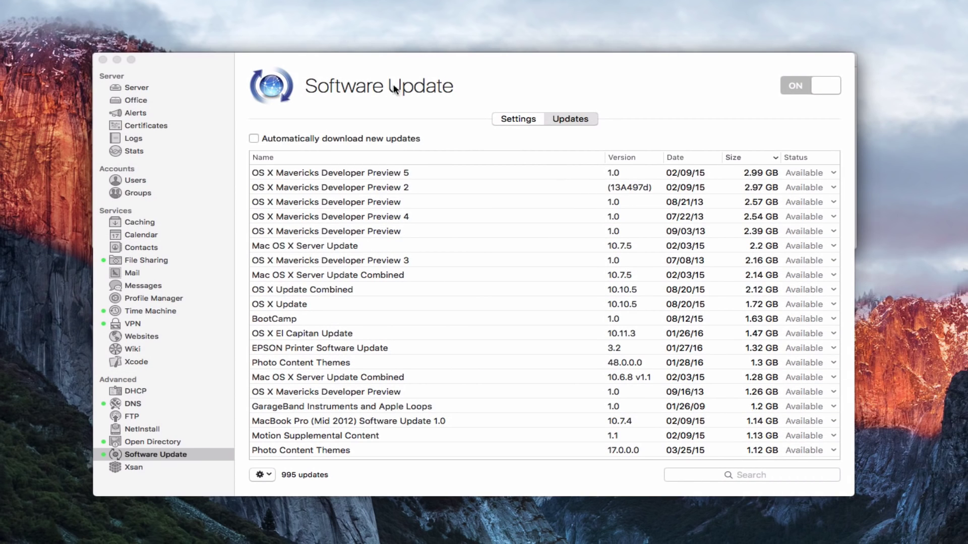
click(536, 77)
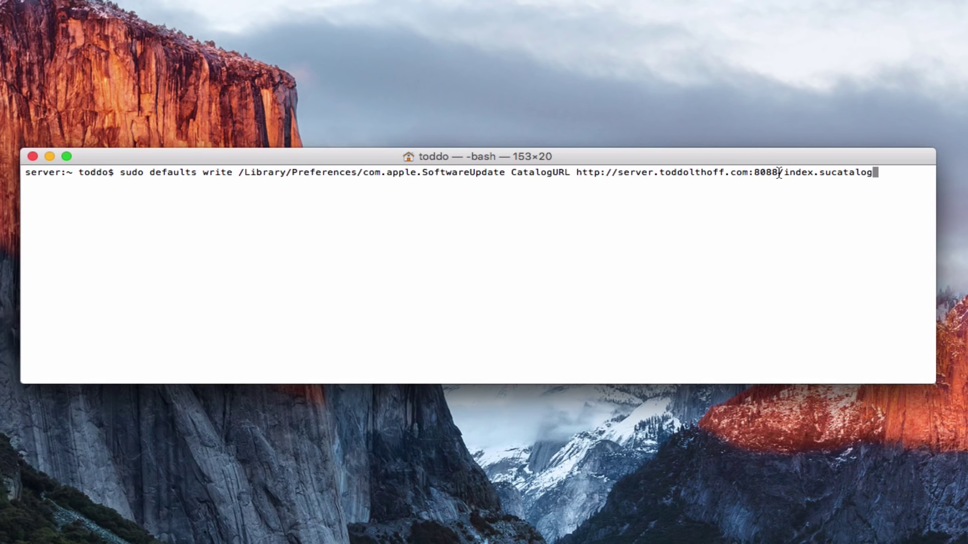
Minimize the Terminal window holding the port 8088 CatalogURL command
click(49, 157)
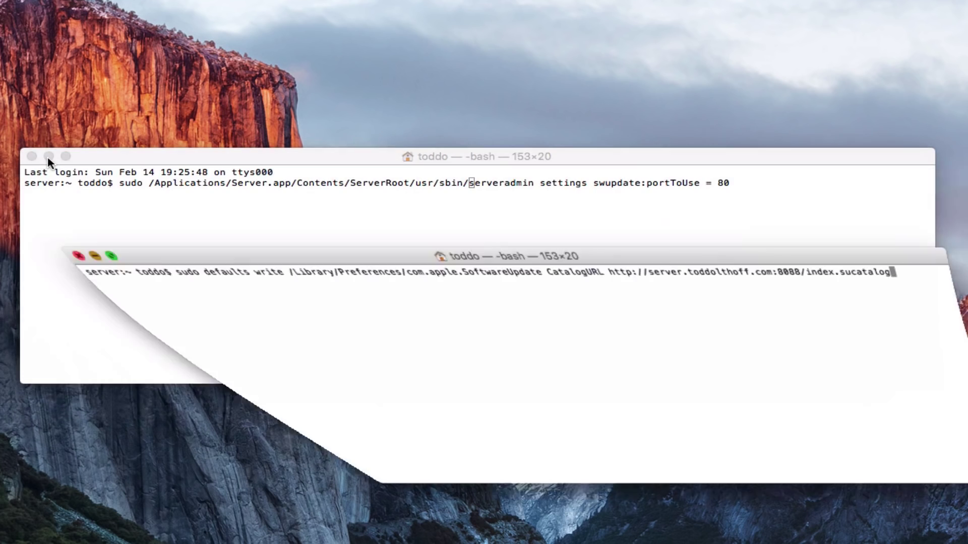